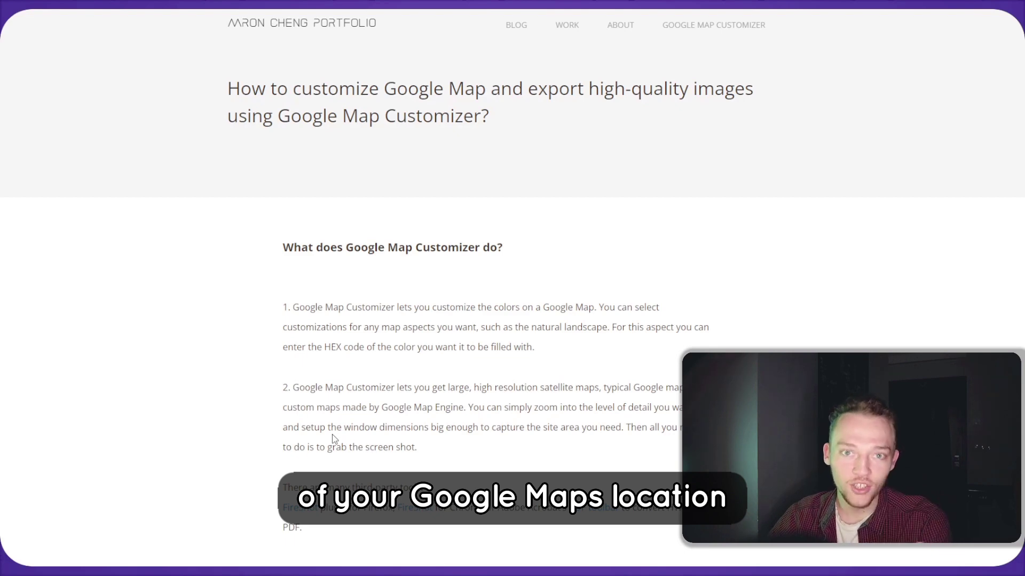
Step: Read through the blog article, then open Google Map Customizer with the Satellite Map type
{"action": "scroll", "coordinate": [269, 335], "scroll_direction": "down", "scroll_amount": 4}
{"action": "scroll", "coordinate": [269, 335], "scroll_direction": "down", "scroll_amount": 5}
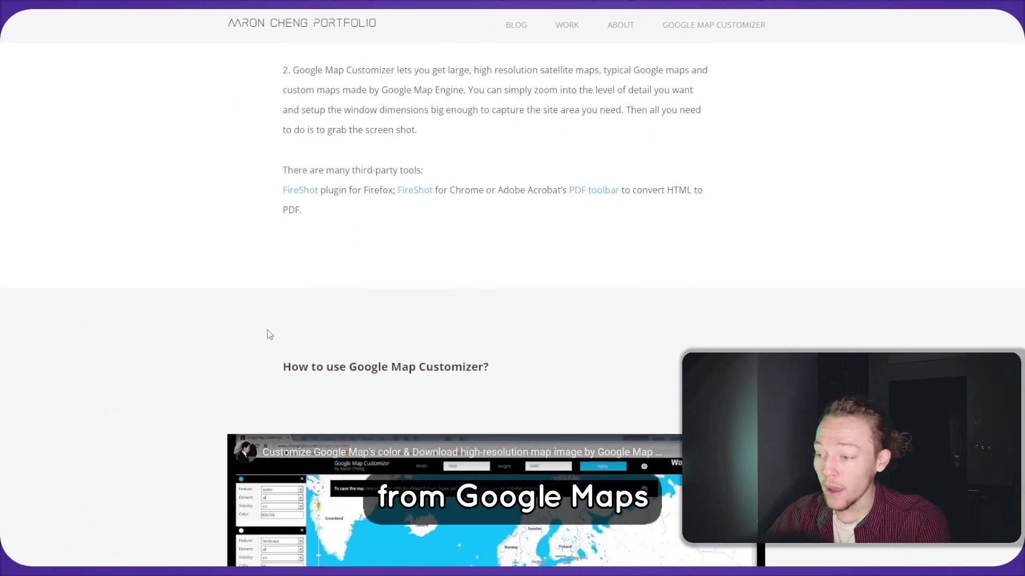
{"action": "scroll", "coordinate": [160, 360], "scroll_direction": "down", "scroll_amount": 15}
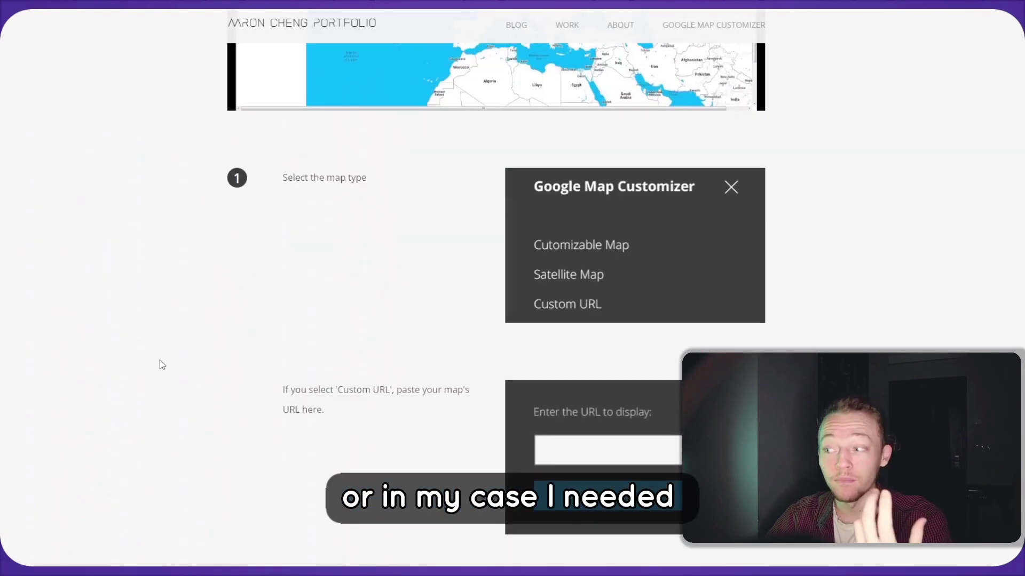
{"action": "scroll", "coordinate": [159, 360], "scroll_direction": "down", "scroll_amount": 20}
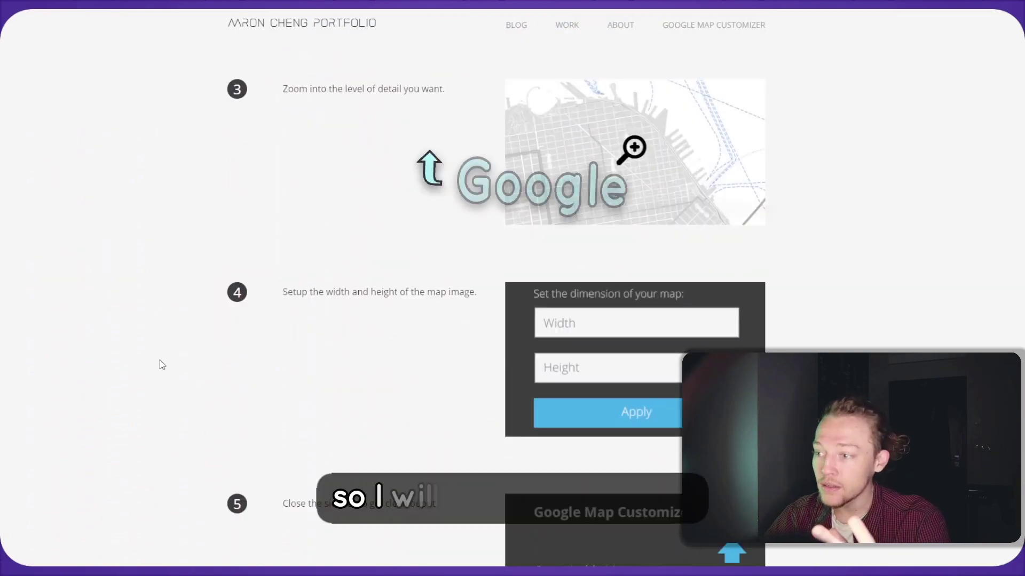
{"action": "scroll", "coordinate": [159, 360], "scroll_direction": "down", "scroll_amount": 5}
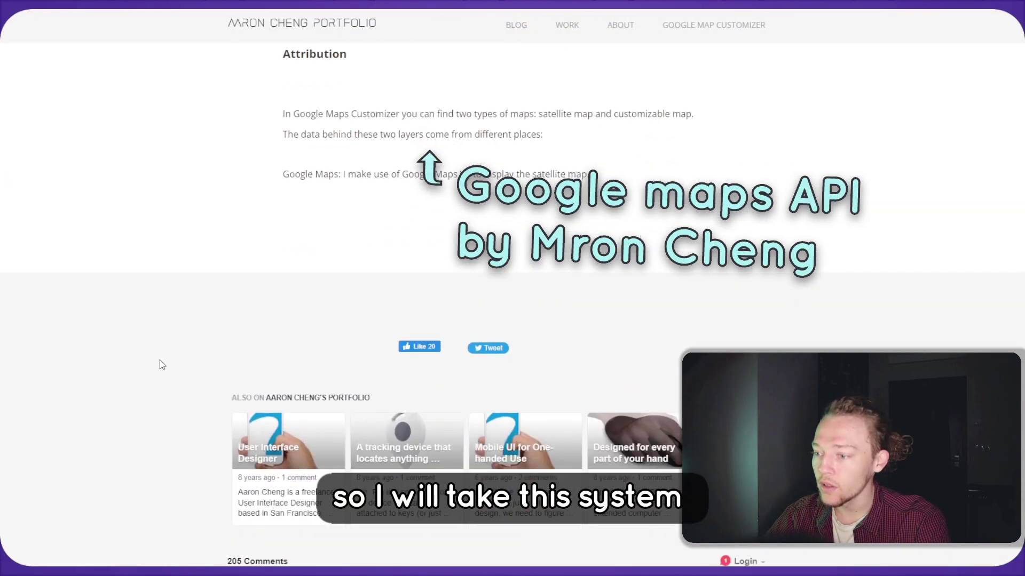
{"action": "scroll", "coordinate": [159, 360], "scroll_direction": "up", "scroll_amount": 20}
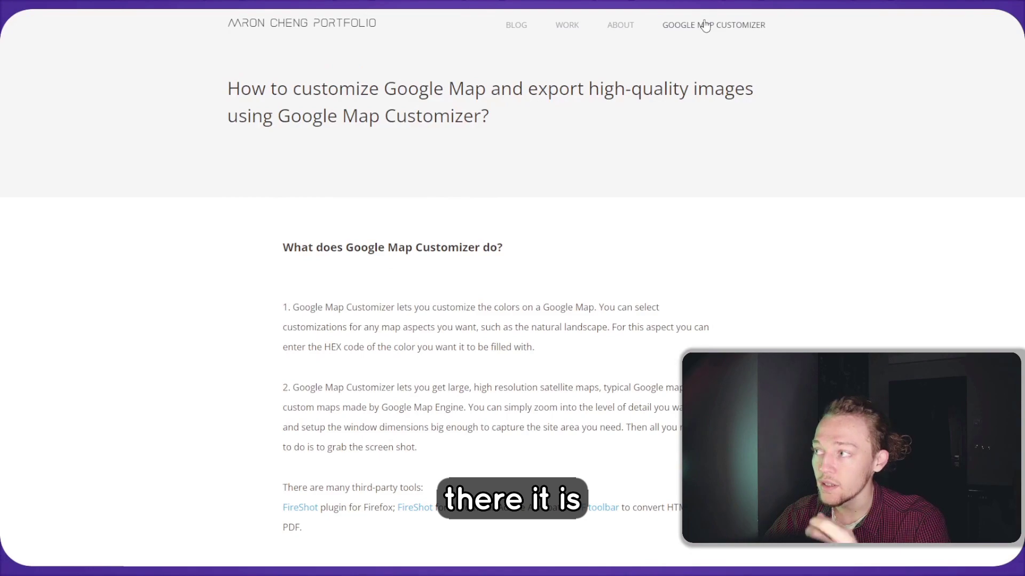
{"action": "left_click", "coordinate": [705, 26]}
{"action": "left_click", "coordinate": [30, 75]}
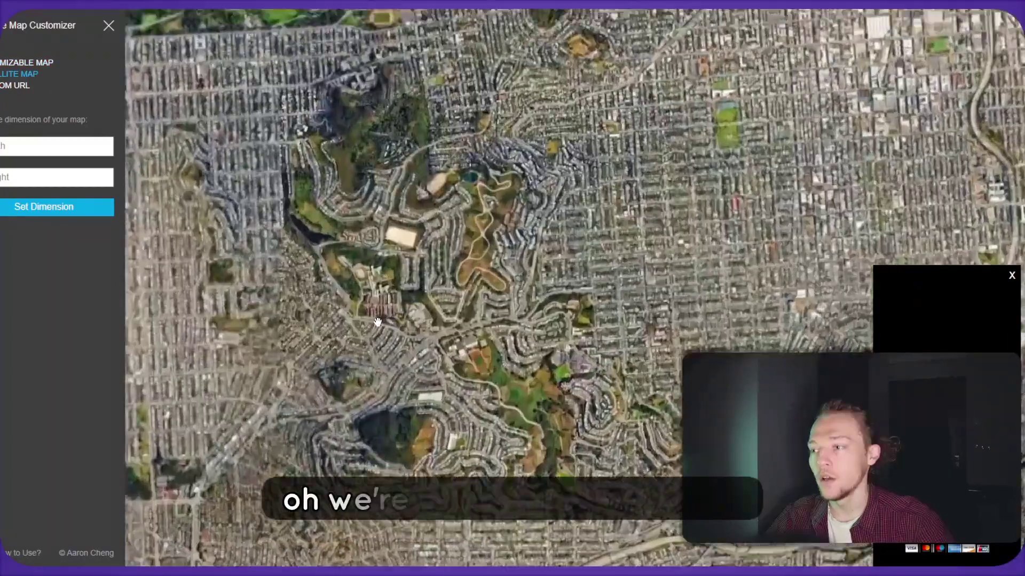
Step: Frame Bratislava on the satellite map and apply the custom width and height with Set Dimension
{"action": "scroll", "coordinate": [376, 322], "scroll_direction": "down", "scroll_amount": 10}
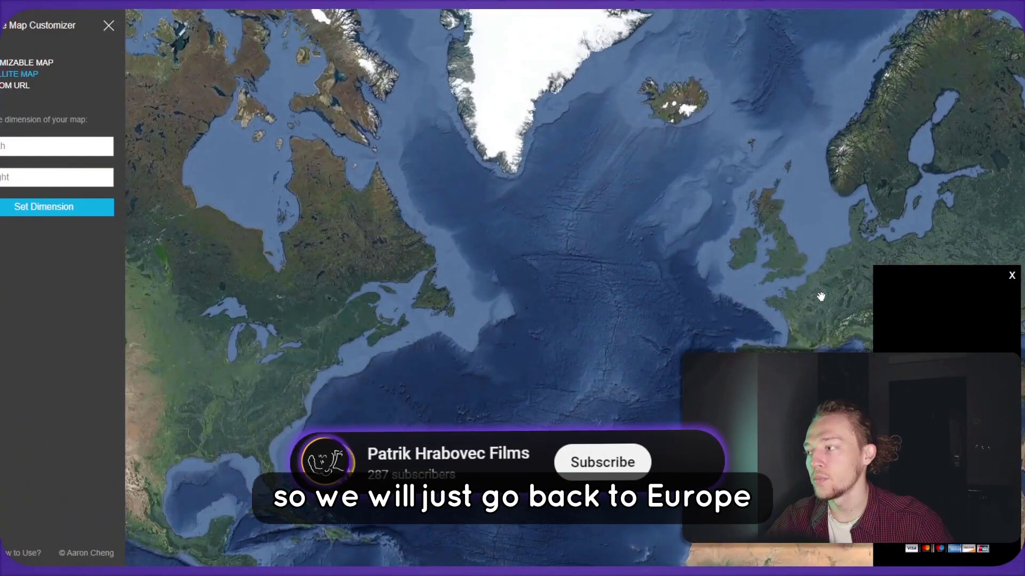
{"action": "left_click_drag", "start_coordinate": [821, 297], "coordinate": [485, 247]}
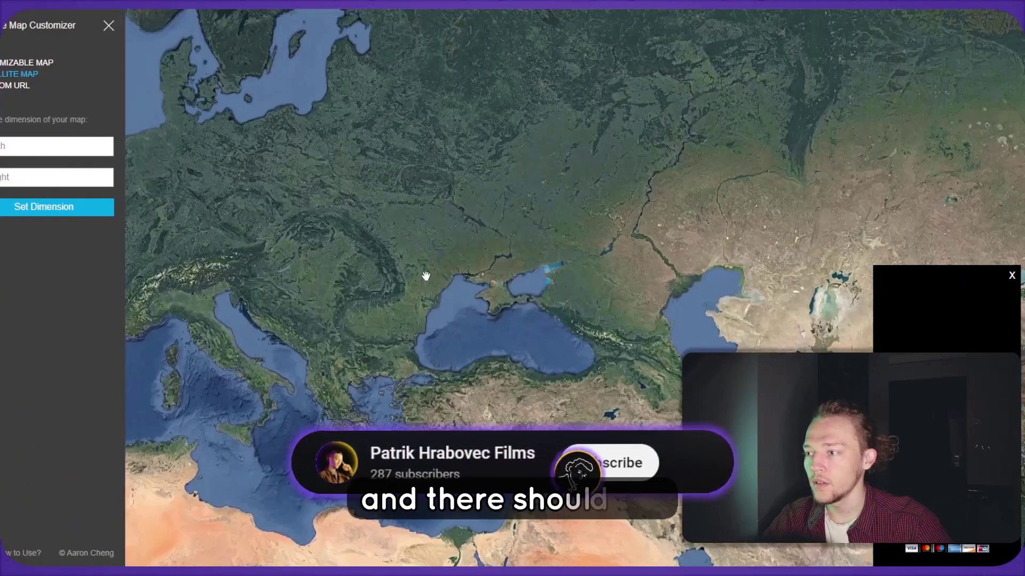
{"action": "scroll", "coordinate": [425, 276], "scroll_direction": "down", "scroll_amount": 2}
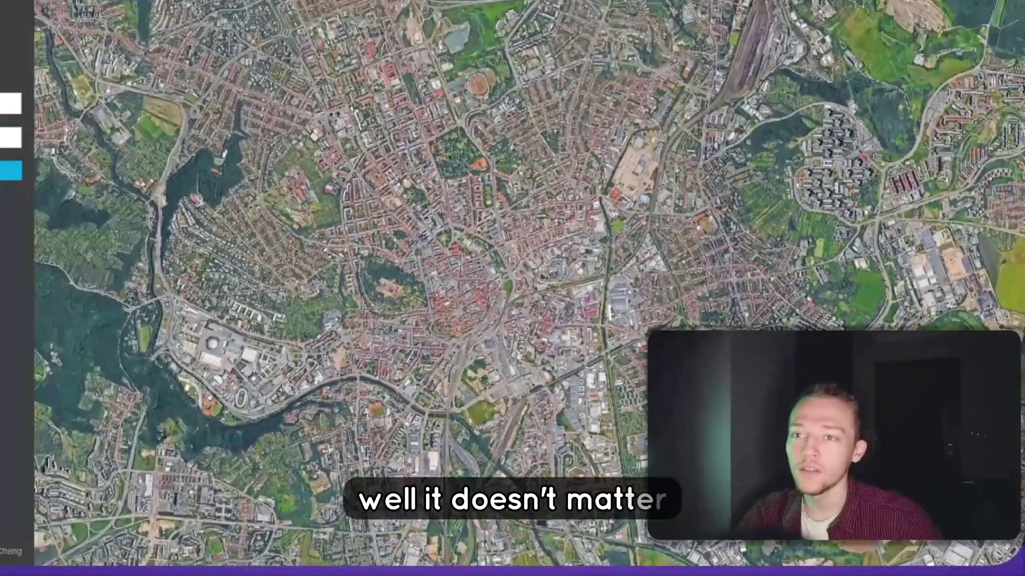
{"action": "left_click", "coordinate": [49, 213]}
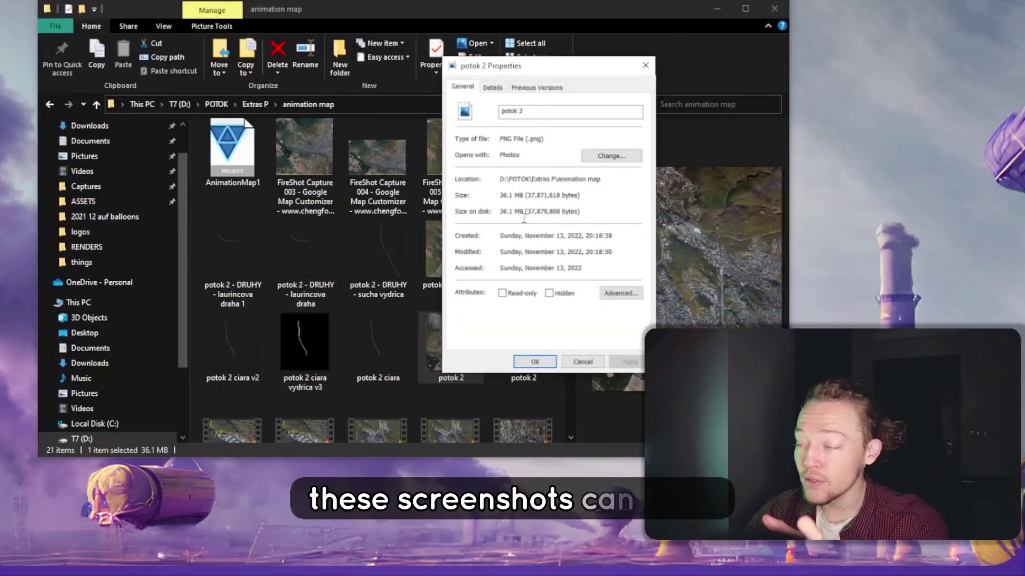
Step: Close potok 2's properties and check the file sizes of FireShot Capture 005 and 003
{"action": "left_click", "coordinate": [644, 66]}
{"action": "left_click", "coordinate": [477, 151]}
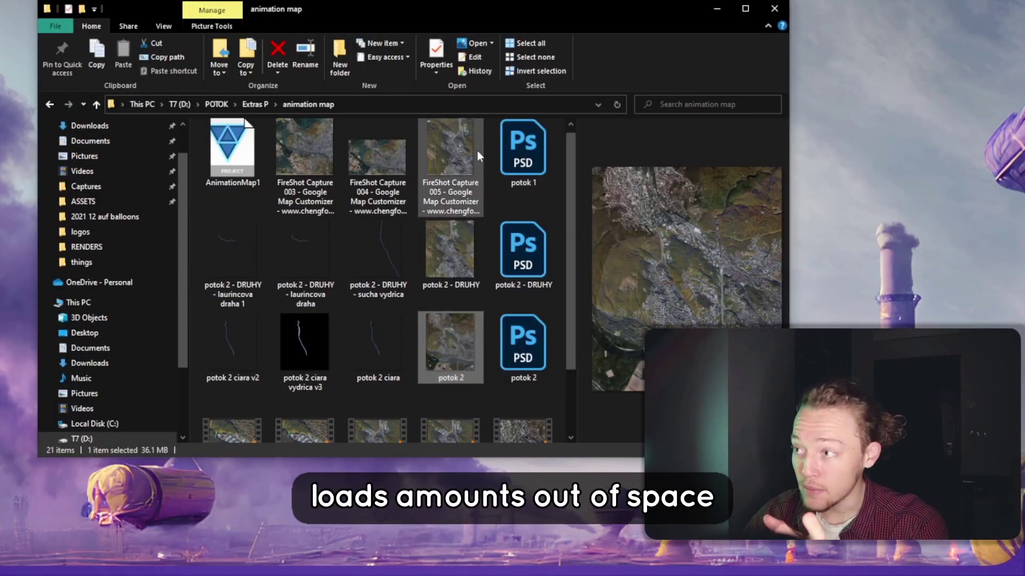
{"action": "left_click", "coordinate": [437, 48]}
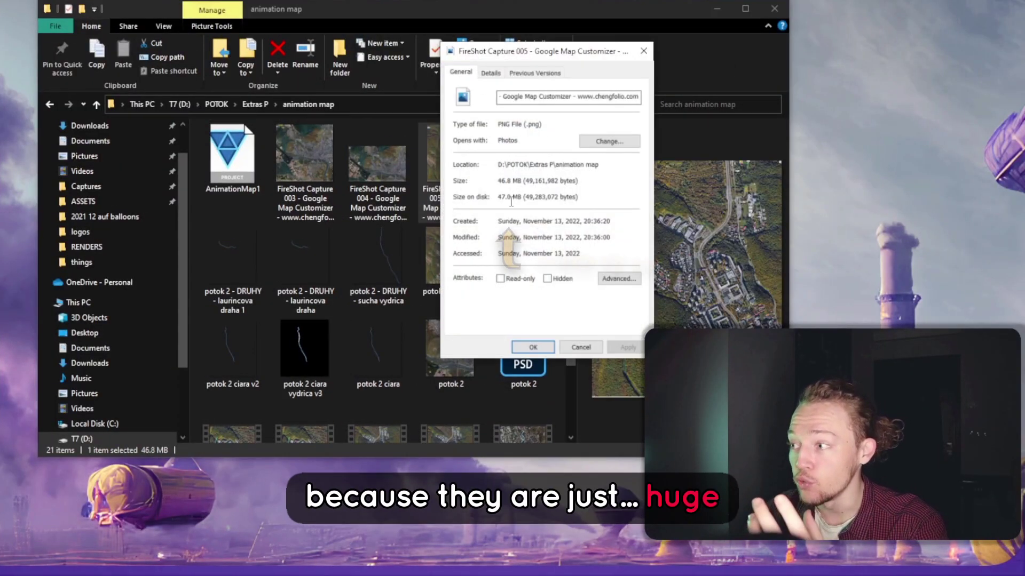
{"action": "left_click", "coordinate": [297, 189]}
{"action": "key", "text": "alt+Return"}
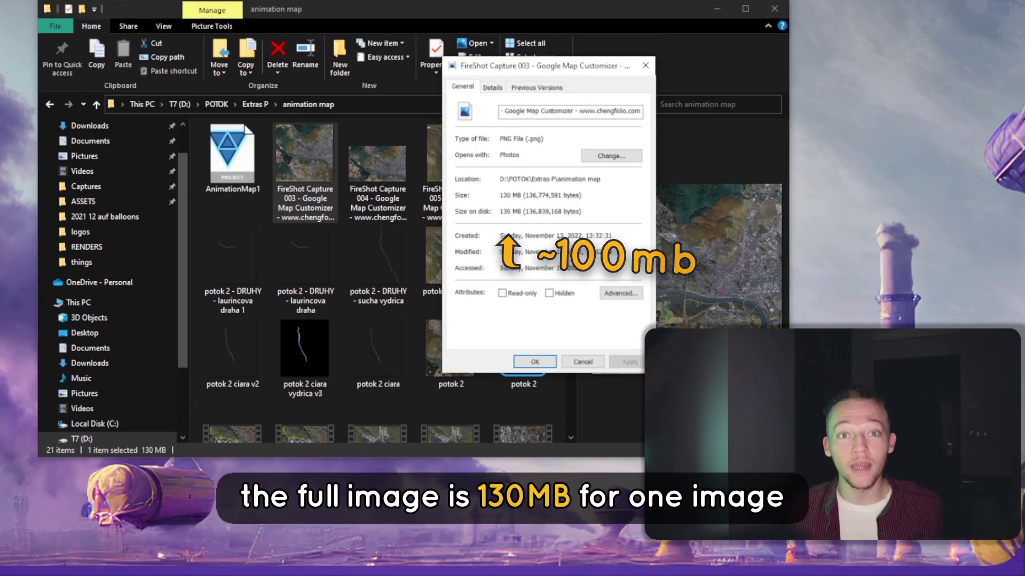
{"action": "left_click", "coordinate": [645, 65]}
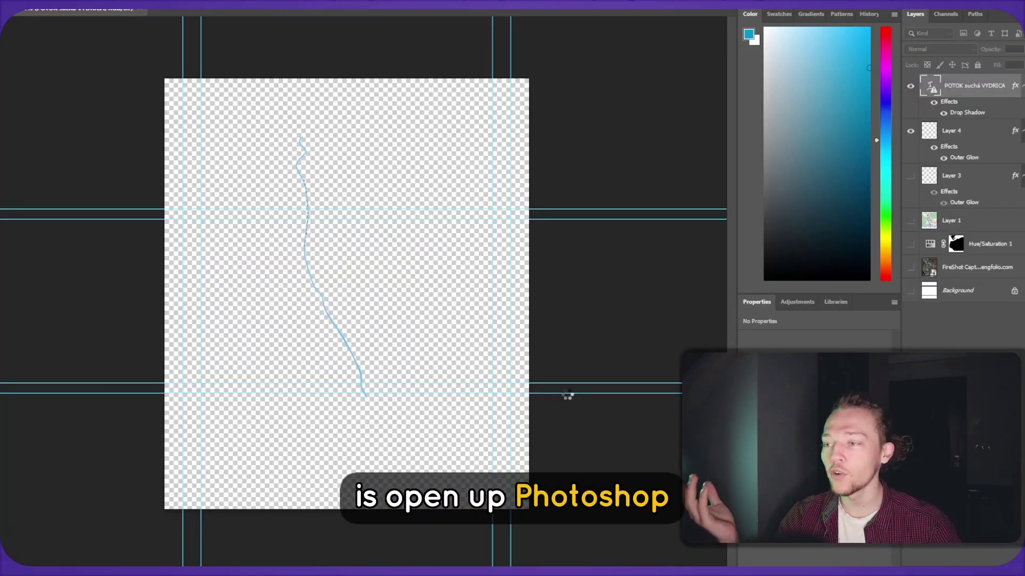
Step: Hide the guides and show the satellite map with the trail map overlaid
{"action": "left_click", "coordinate": [910, 268], "text": "alt"}
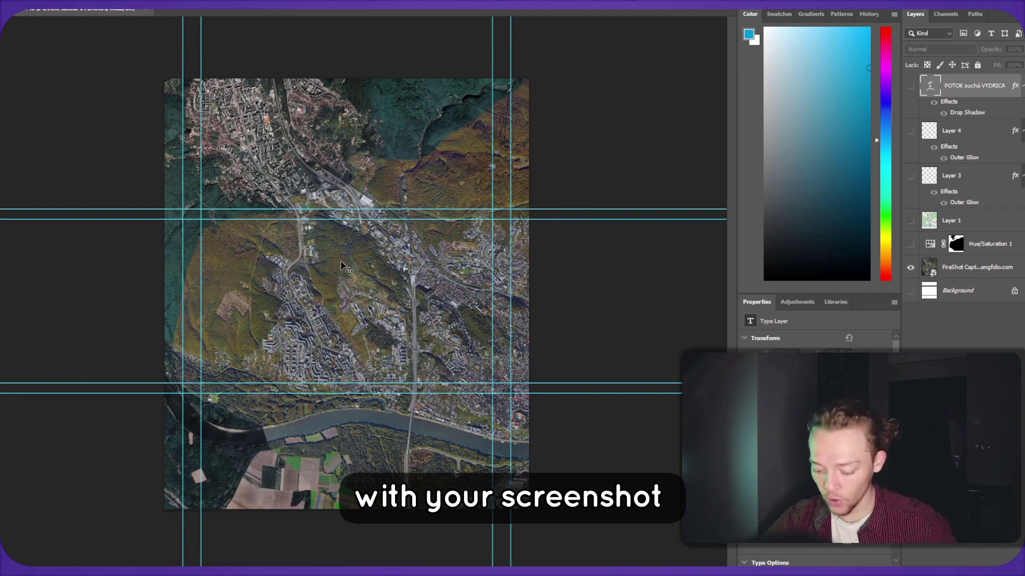
{"action": "key", "text": "ctrl+semicolon"}
{"action": "scroll", "coordinate": [344, 278], "scroll_direction": "up", "scroll_amount": 4}
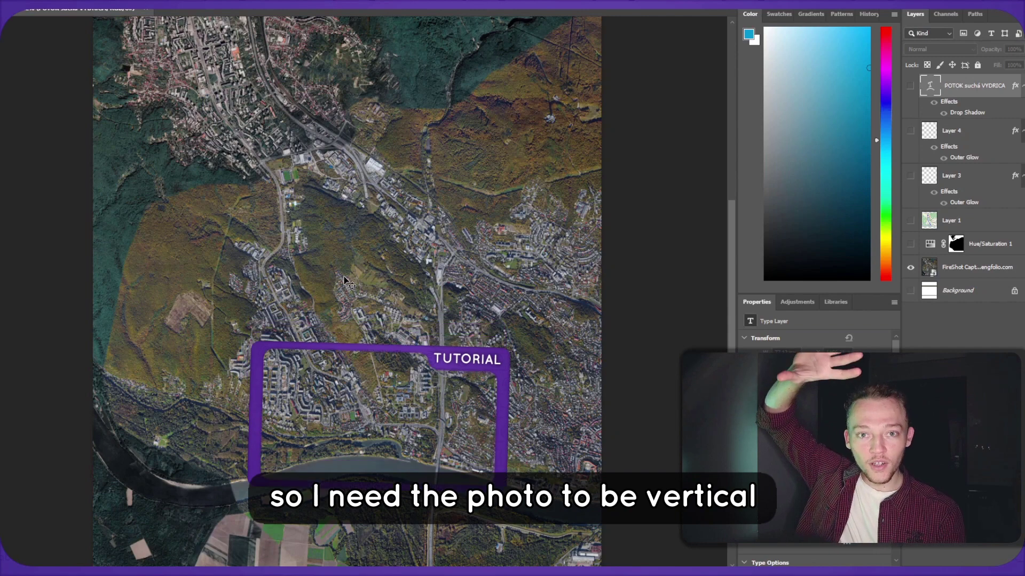
{"action": "left_click", "coordinate": [911, 221]}
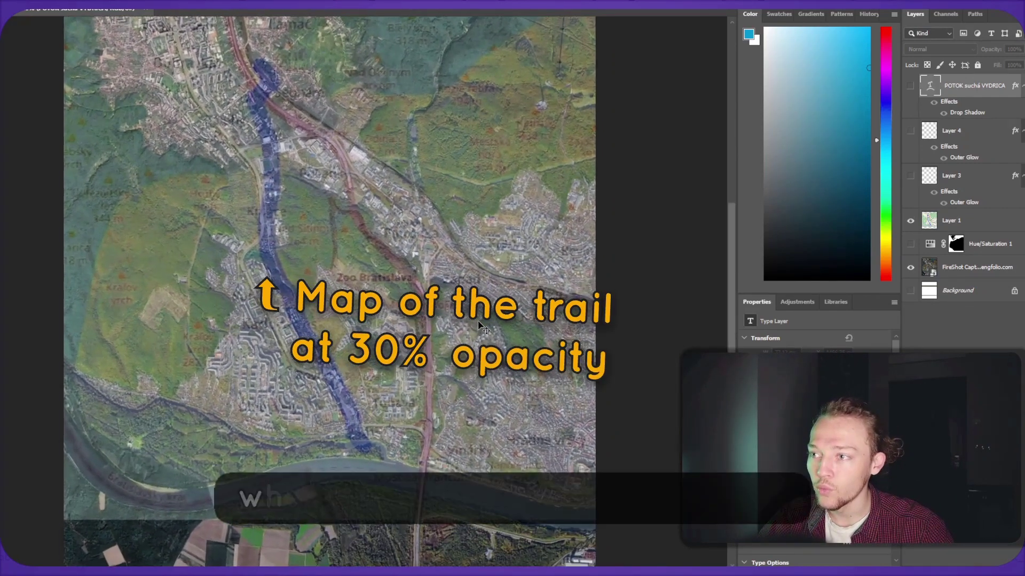
{"action": "scroll", "coordinate": [478, 326], "scroll_direction": "up", "scroll_amount": 1}
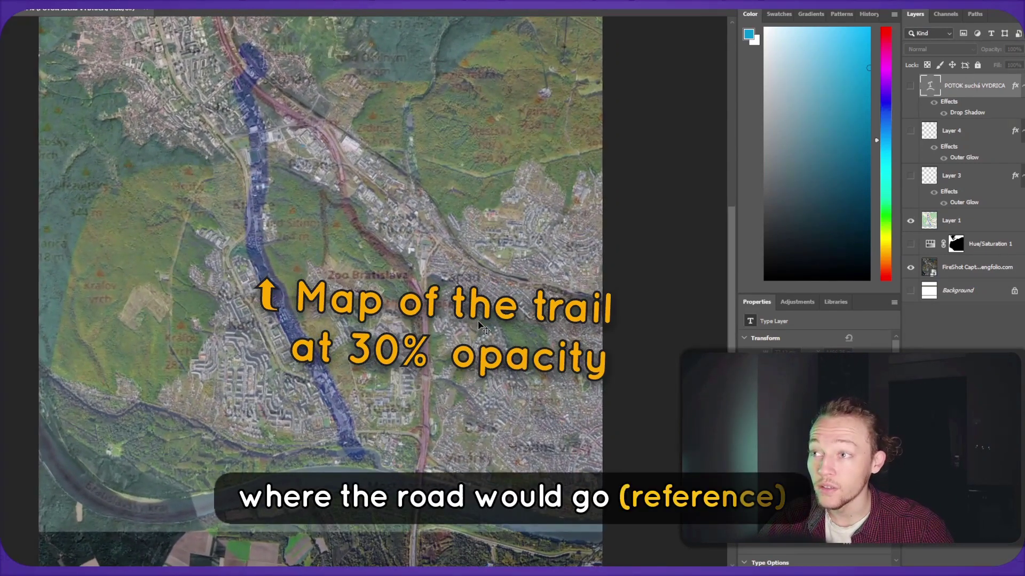
Step: Compare Layer 3's painted blue line and Layer 4's line against the satellite map
{"action": "left_click", "coordinate": [911, 177]}
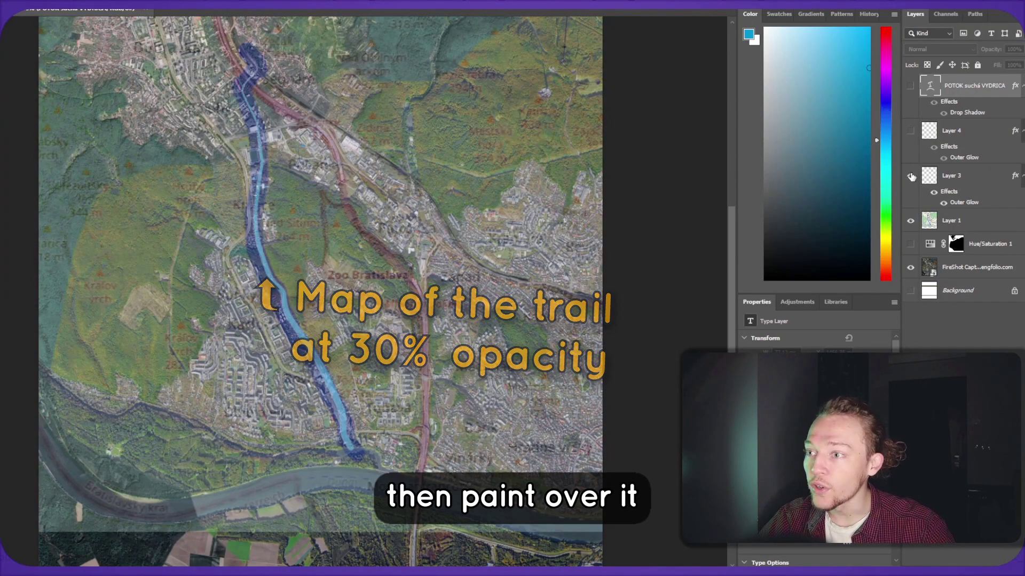
{"action": "left_click", "coordinate": [911, 222]}
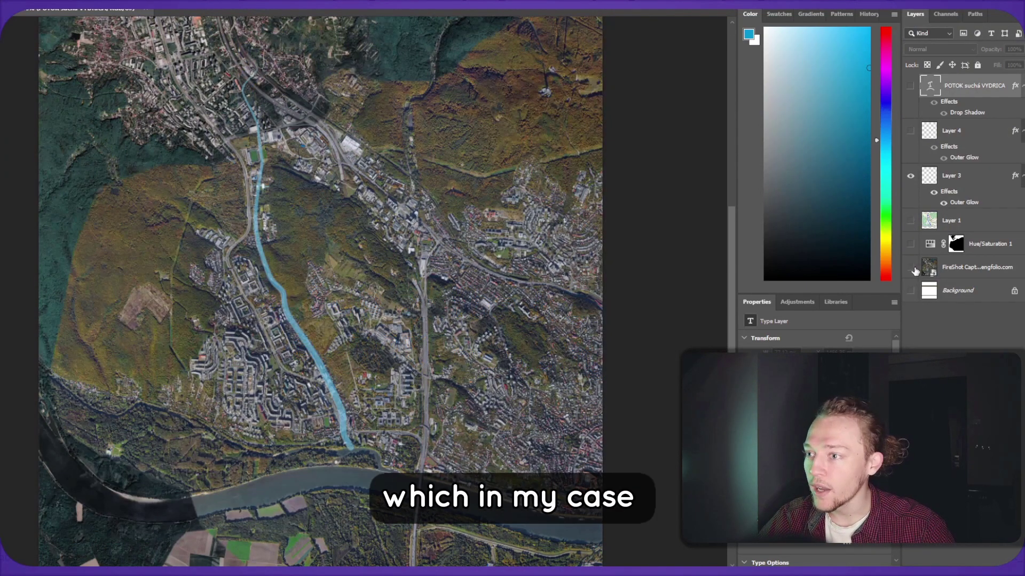
{"action": "left_click", "coordinate": [911, 268]}
{"action": "left_click", "coordinate": [911, 132]}
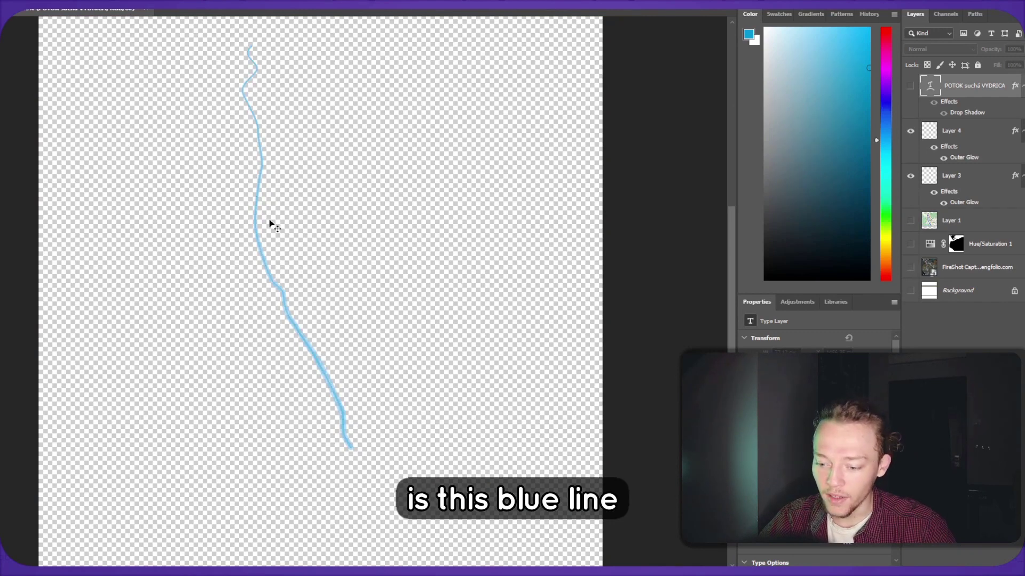
{"action": "left_click", "coordinate": [910, 221]}
{"action": "left_click", "coordinate": [910, 222]}
{"action": "left_click", "coordinate": [911, 268]}
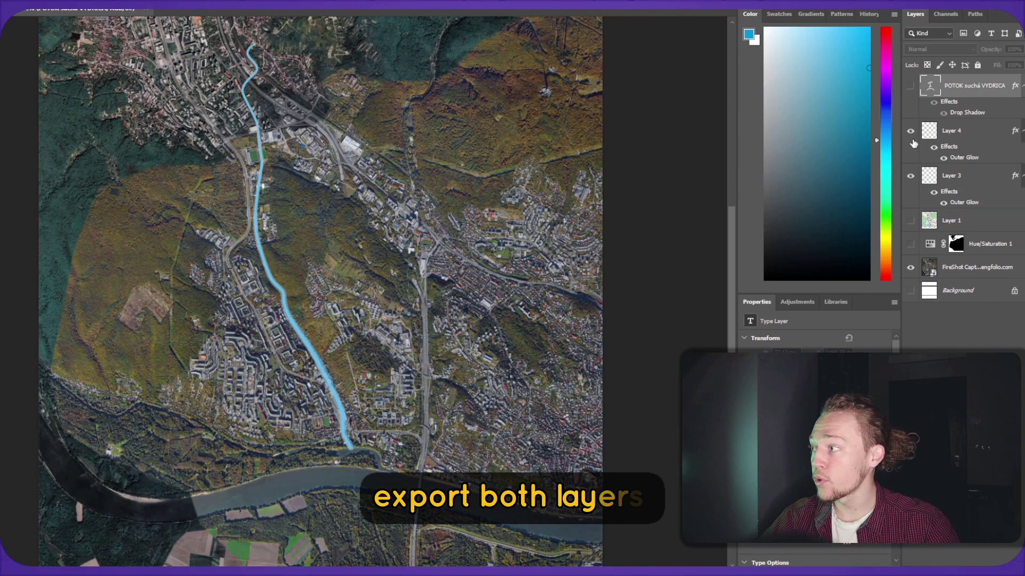
Step: Leave only Layer 4's blue line visible, then back out of the export options
{"action": "left_click", "coordinate": [910, 177]}
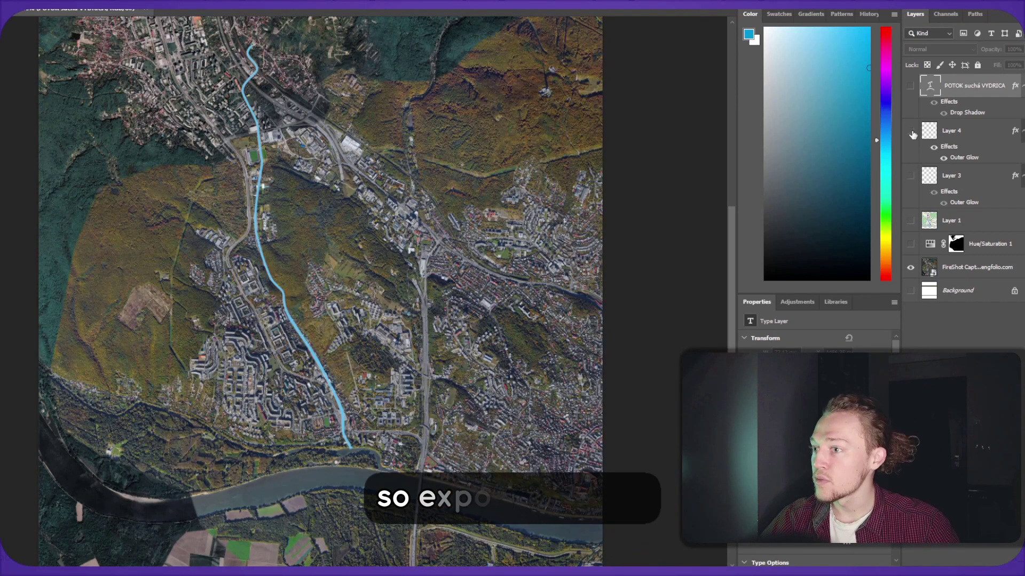
{"action": "left_click", "coordinate": [910, 131]}
{"action": "left_click", "coordinate": [910, 267]}
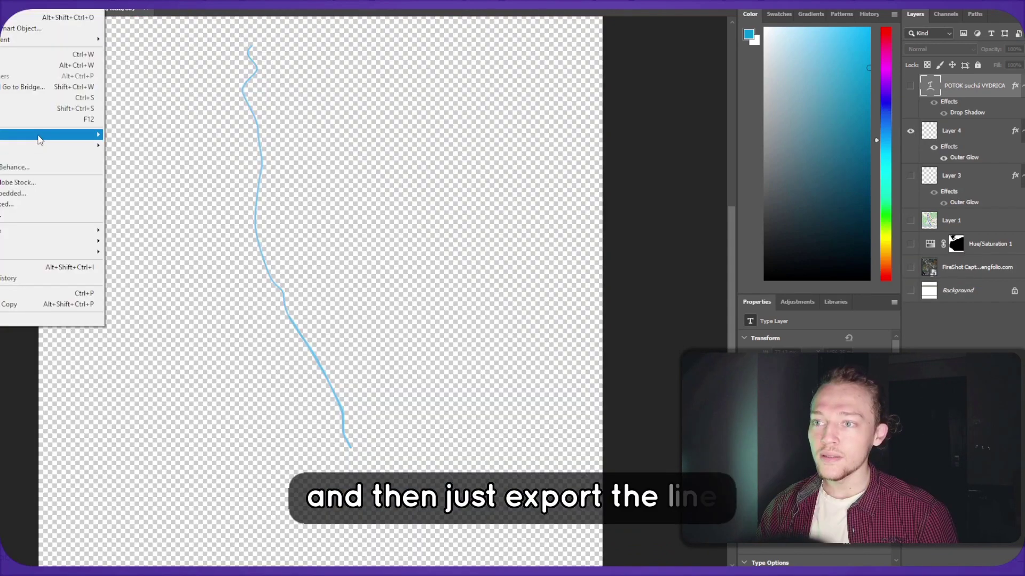
{"action": "mouse_move", "coordinate": [39, 139]}
{"action": "left_click", "coordinate": [138, 146]}
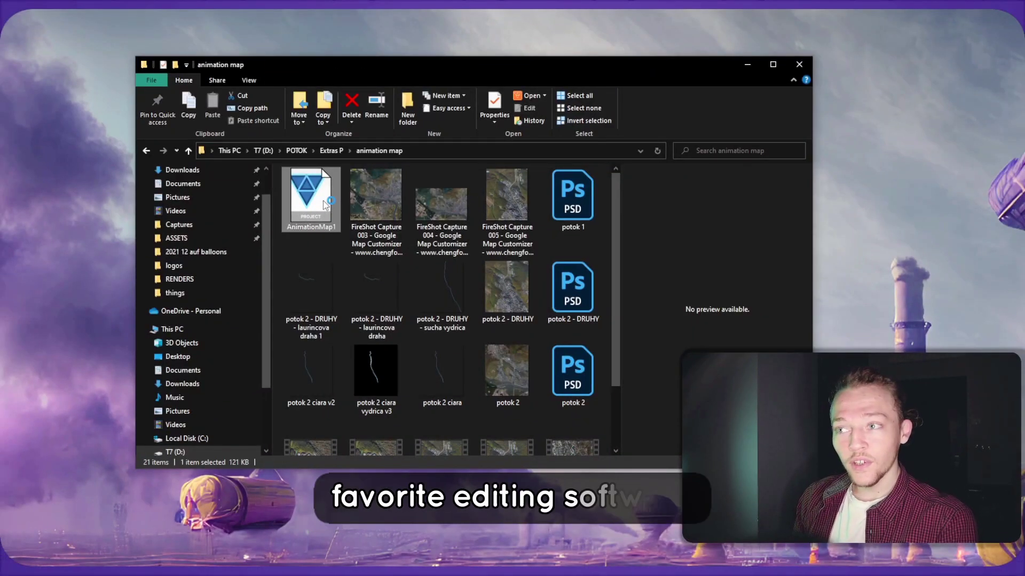
Step: Select the AnimationMap1 file among the animation map folder's items
{"action": "left_click", "coordinate": [322, 201]}
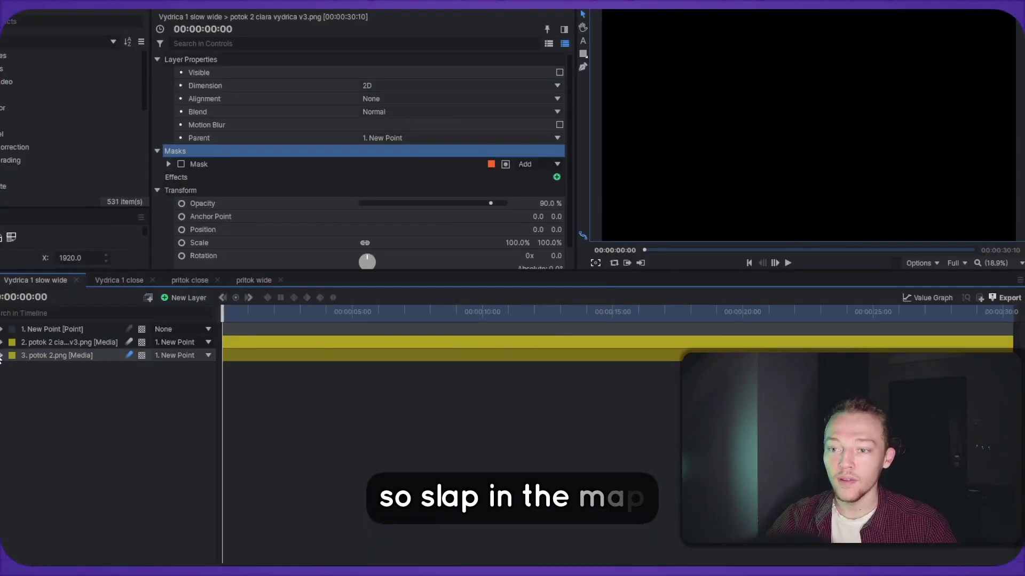
Step: Fit the Viewer, make layer 2's blue trail line visible, and review the 4K shot settings unchanged
{"action": "scroll", "coordinate": [771, 138], "scroll_direction": "down", "scroll_amount": 3}
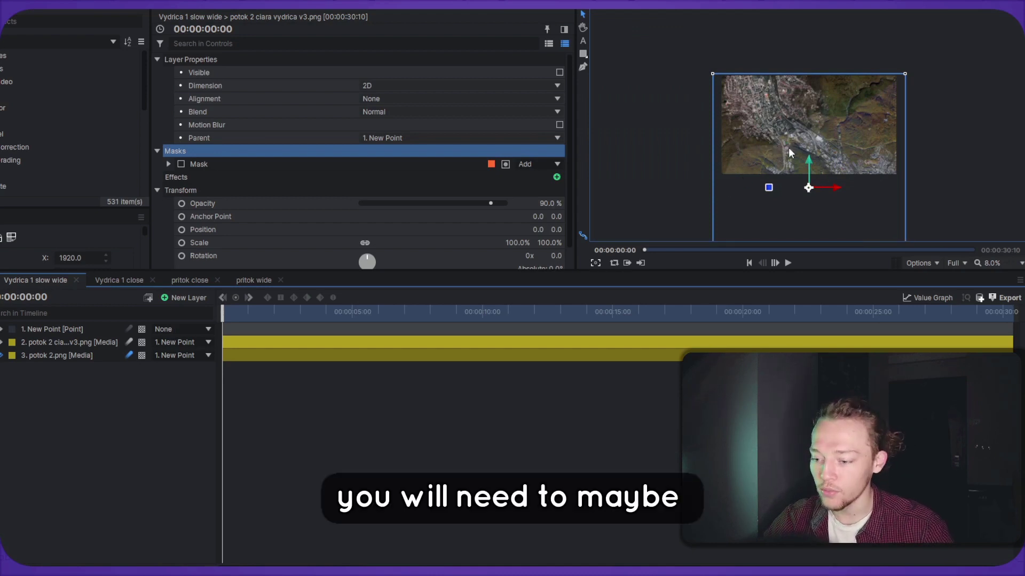
{"action": "scroll", "coordinate": [686, 143], "scroll_direction": "up", "scroll_amount": 3}
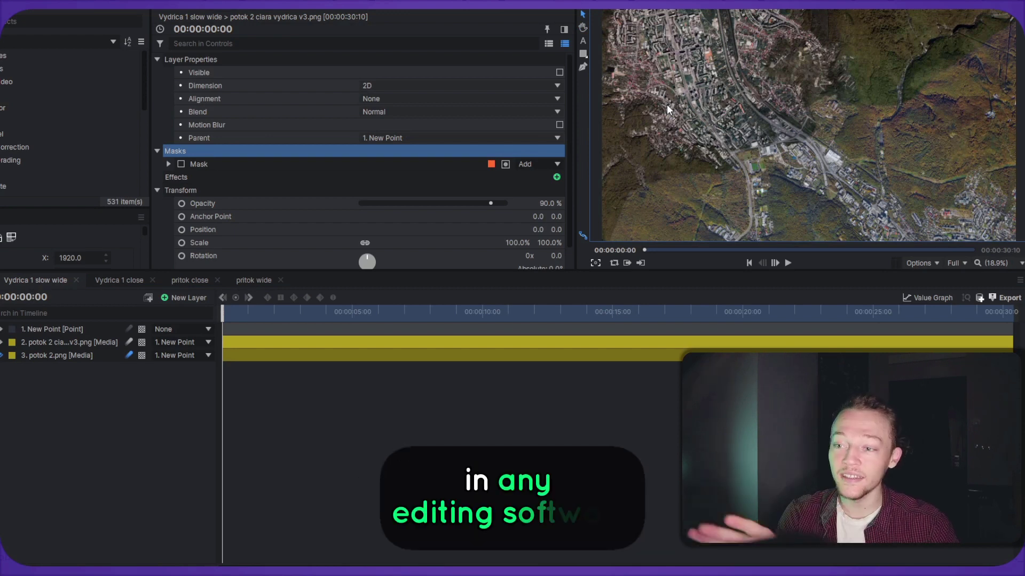
{"action": "left_click", "coordinate": [2, 342]}
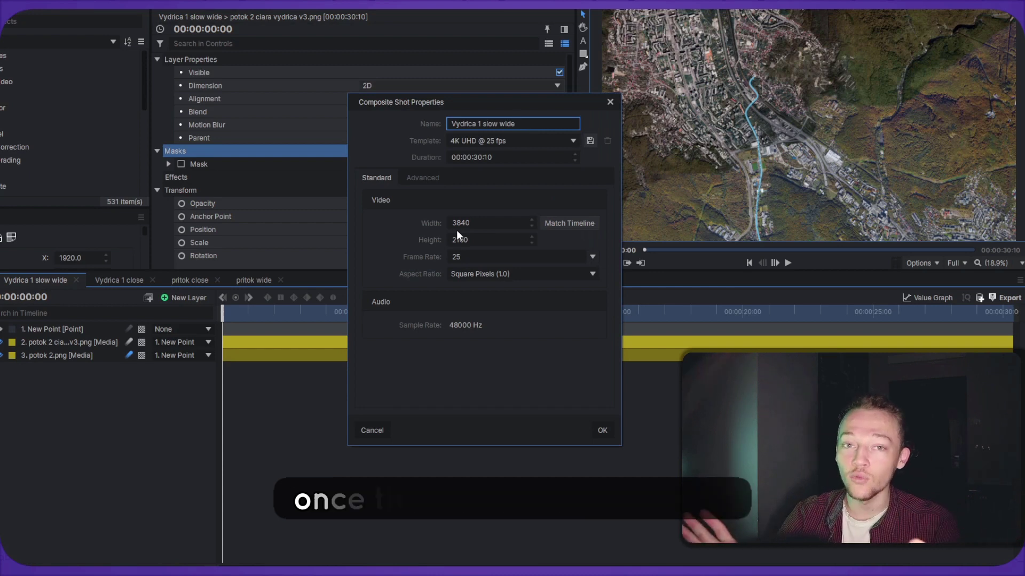
{"action": "left_click", "coordinate": [375, 430]}
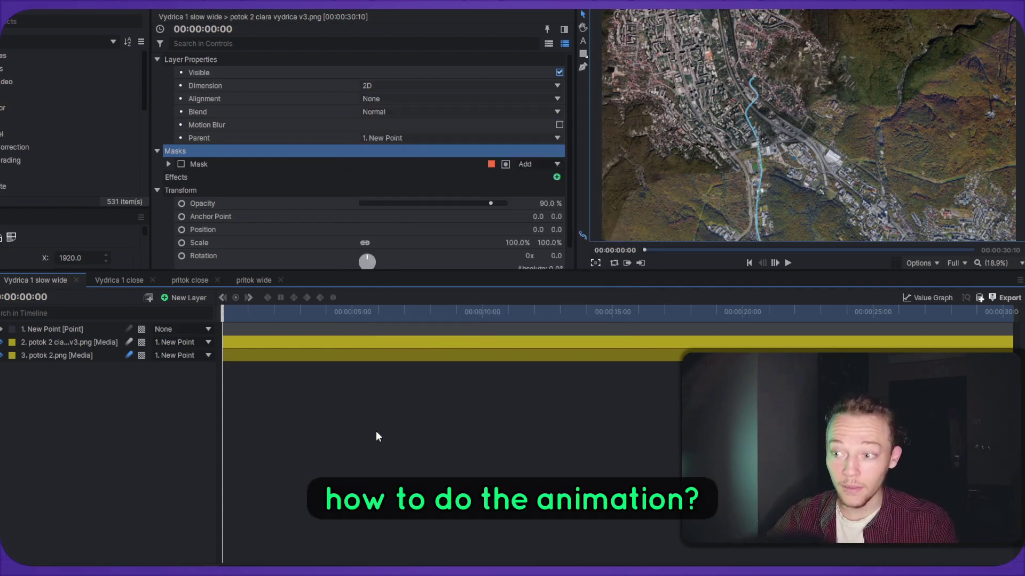
Step: Expand the line layer's mask path keyframes and scrub through the trail reveal
{"action": "left_click", "coordinate": [2, 343]}
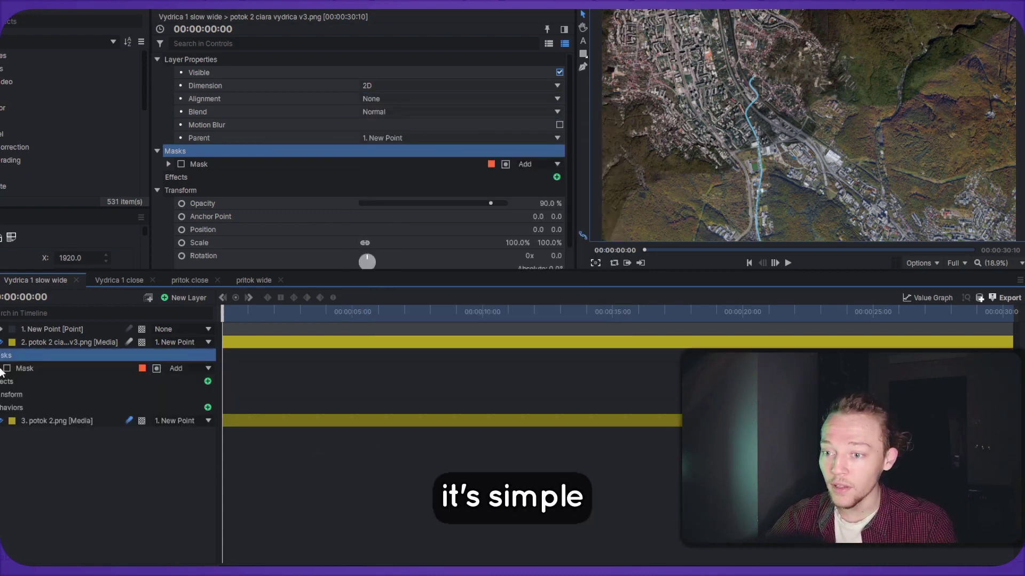
{"action": "left_click", "coordinate": [37, 367]}
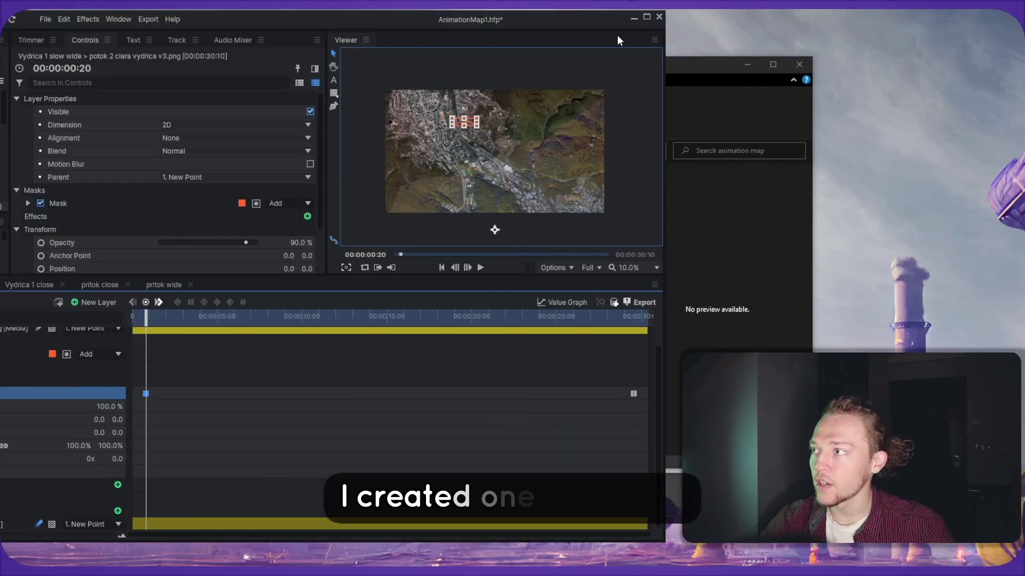
{"action": "left_click", "coordinate": [641, 19]}
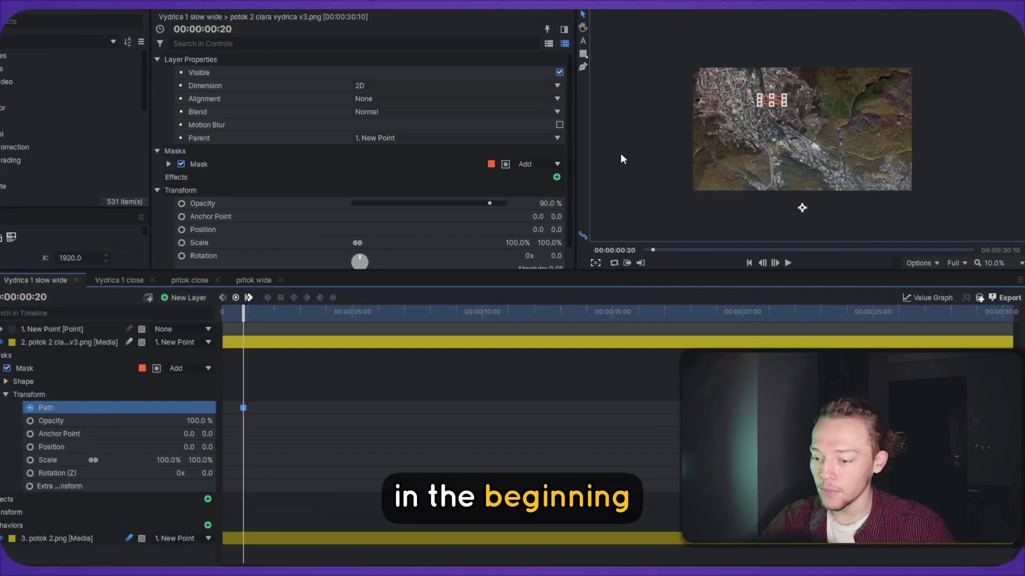
{"action": "left_click", "coordinate": [988, 315]}
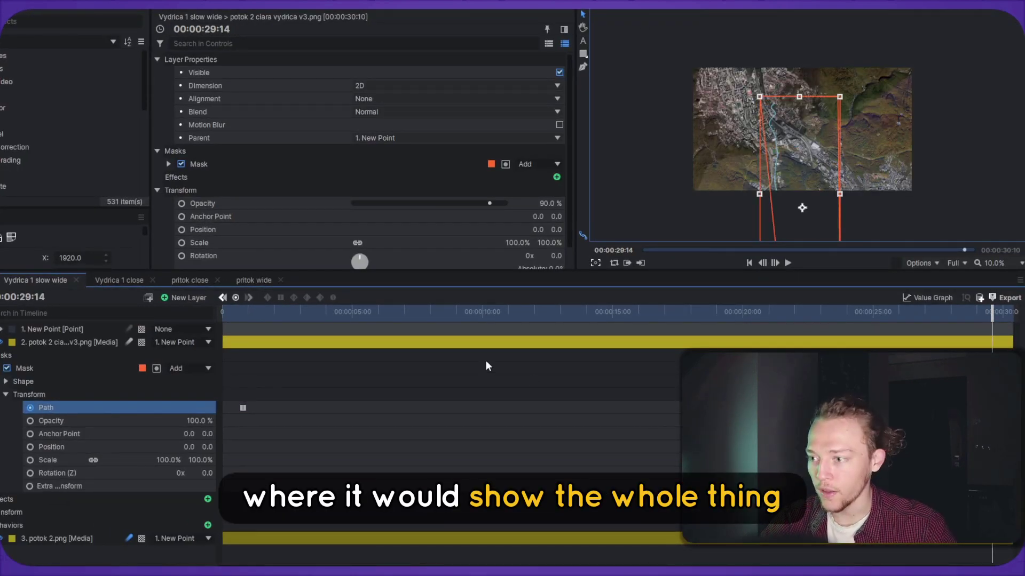
{"action": "left_click_drag", "start_coordinate": [233, 315], "coordinate": [255, 339]}
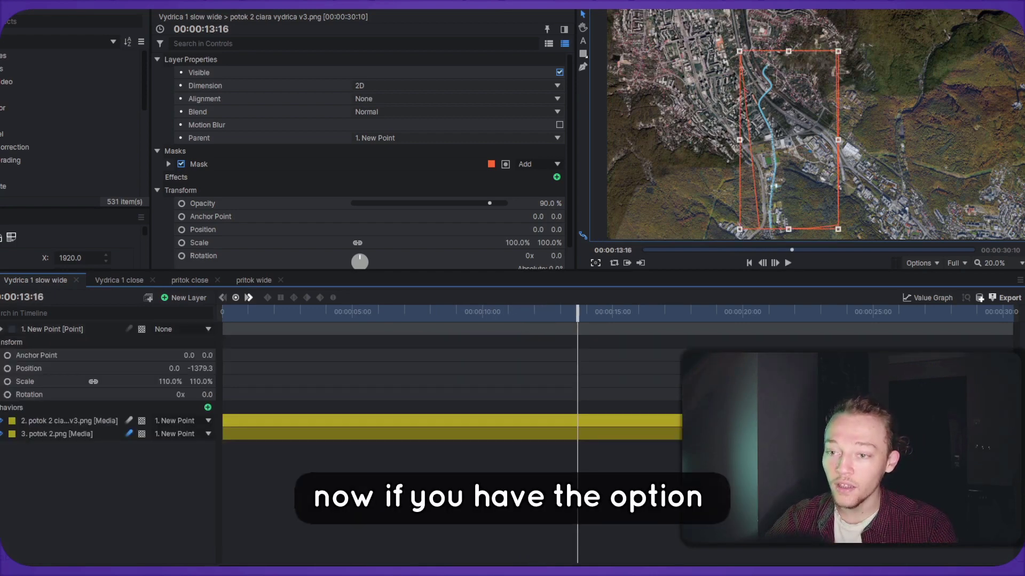
Step: Return to the start and check the map and line layers parented to New Point
{"action": "left_click", "coordinate": [229, 316]}
{"action": "left_click", "coordinate": [79, 432]}
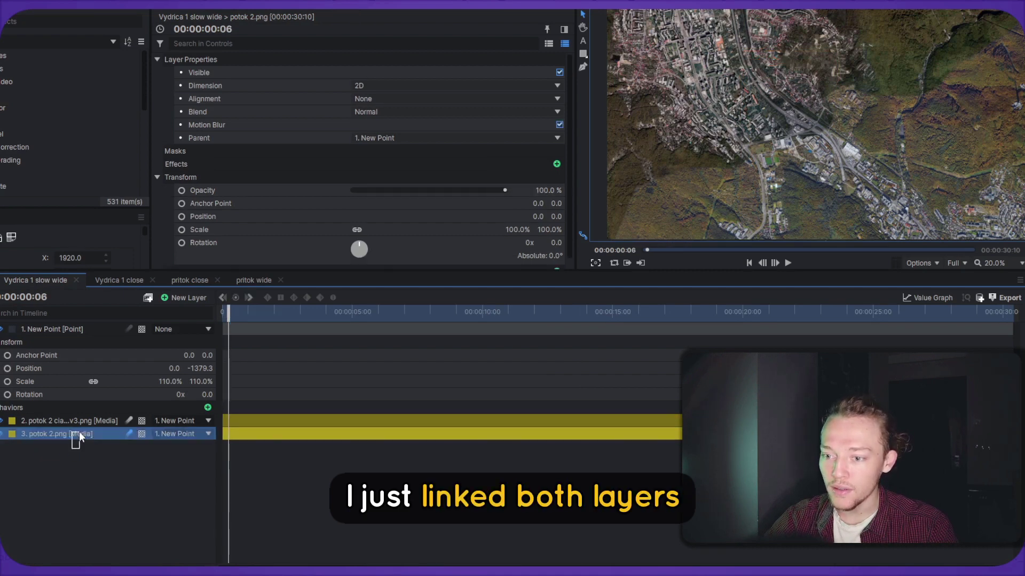
{"action": "left_click", "coordinate": [81, 423], "text": "ctrl"}
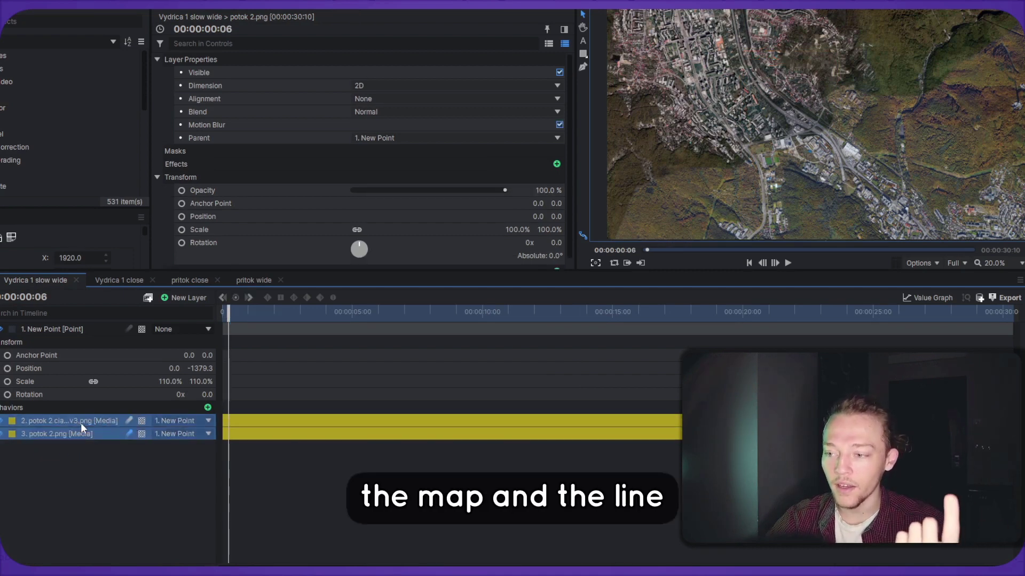
{"action": "left_click", "coordinate": [133, 407]}
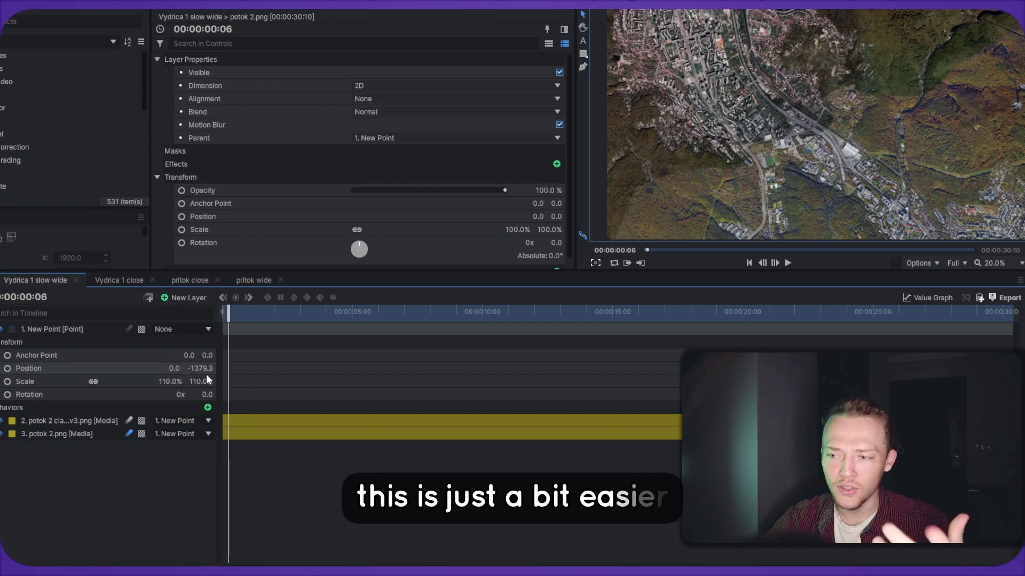
Step: Keyframe New Point's Position at frame 0 and at ~16 s with Y 137.6, then play the pan
{"action": "left_click", "coordinate": [7, 369]}
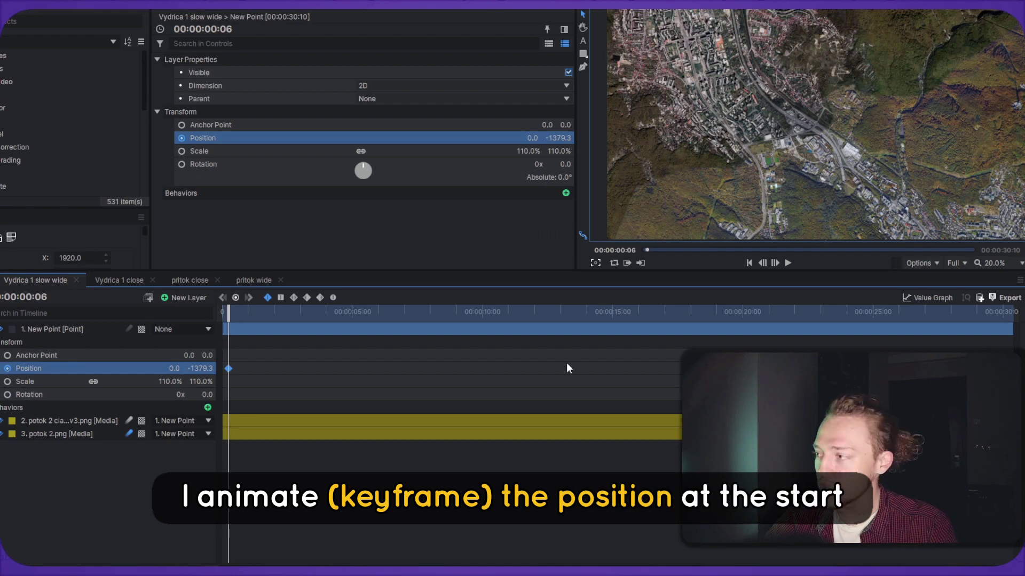
{"action": "left_click_drag", "start_coordinate": [700, 313], "coordinate": [690, 318]}
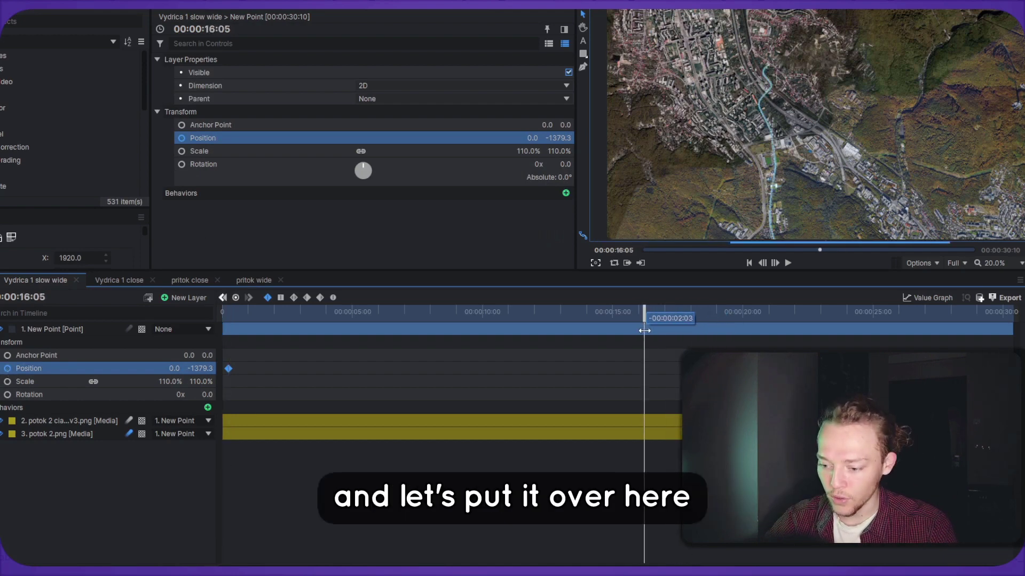
{"action": "left_click_drag", "start_coordinate": [205, 369], "coordinate": [85, 430]}
{"action": "key", "text": "Home"}
{"action": "key", "text": "space"}
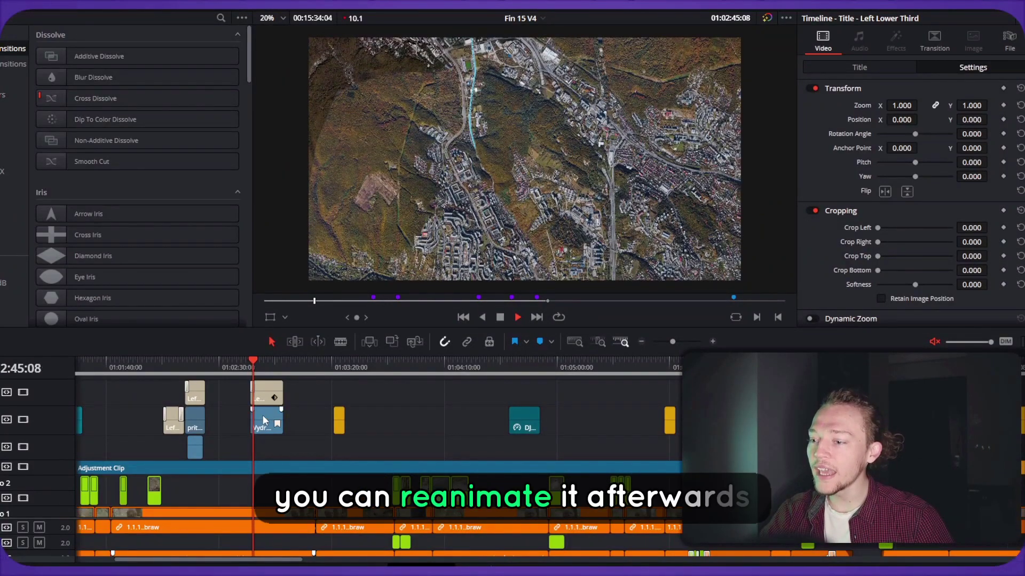
Step: Enable Dynamic Zoom on the Vydrica 1 slow wide clip and preview it
{"action": "left_click", "coordinate": [264, 421]}
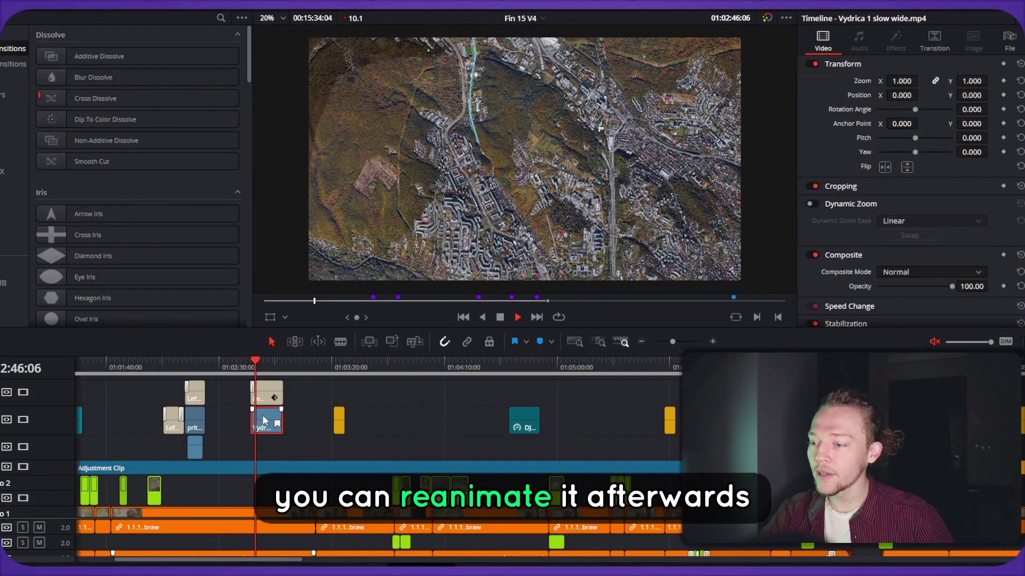
{"action": "key", "text": "space"}
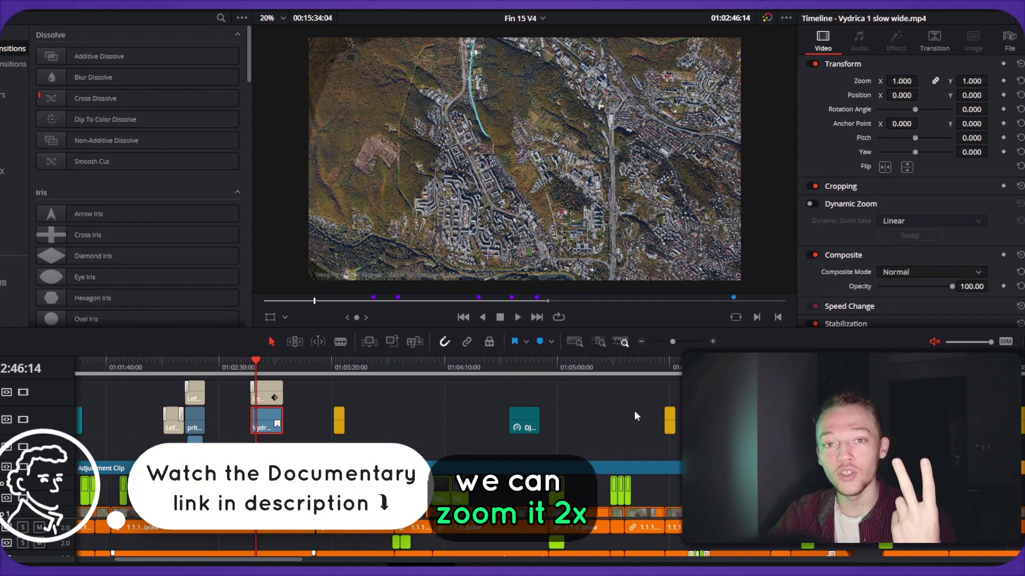
{"action": "left_click", "coordinate": [810, 204]}
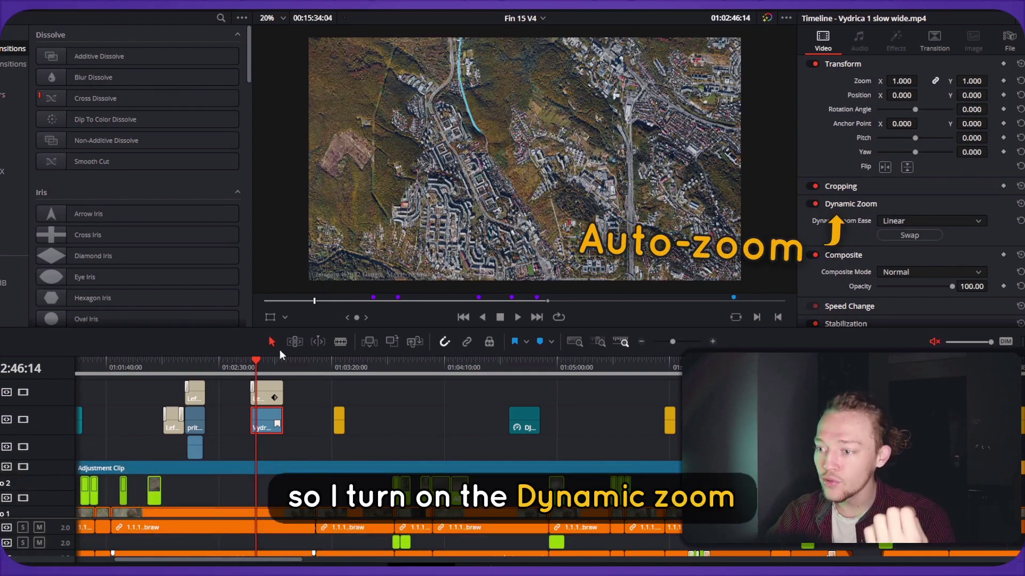
{"action": "left_click", "coordinate": [252, 364]}
{"action": "key", "text": "space"}
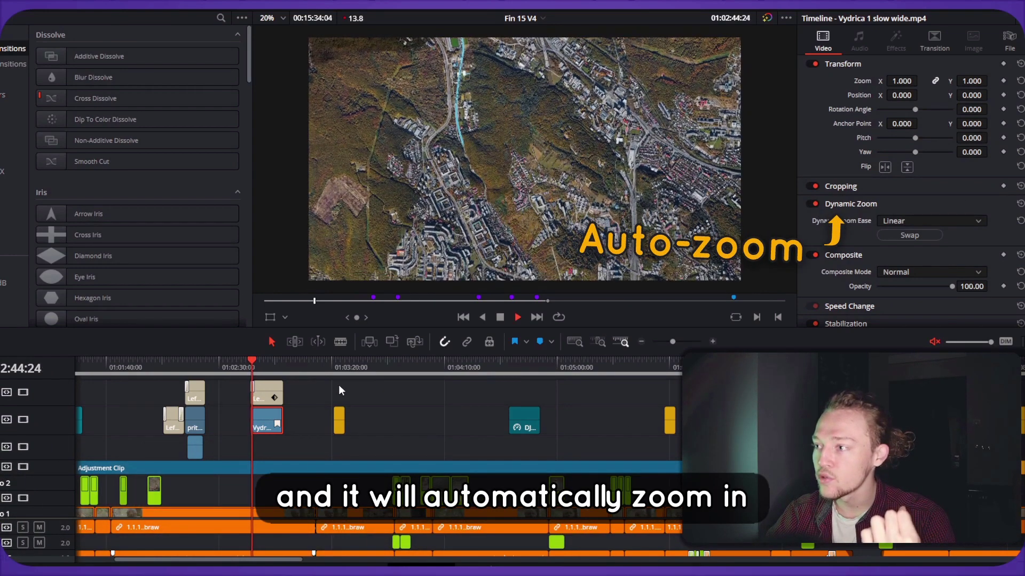
{"action": "key", "text": "space"}
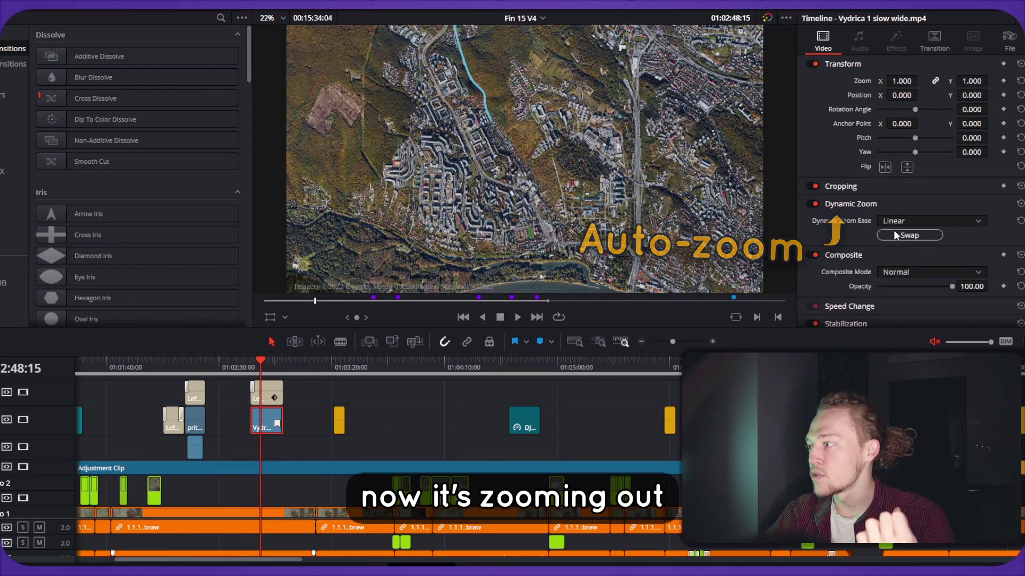
Step: Swap the Dynamic Zoom to zoom in, check playback, and set Zoom to 2.790
{"action": "left_click", "coordinate": [896, 235]}
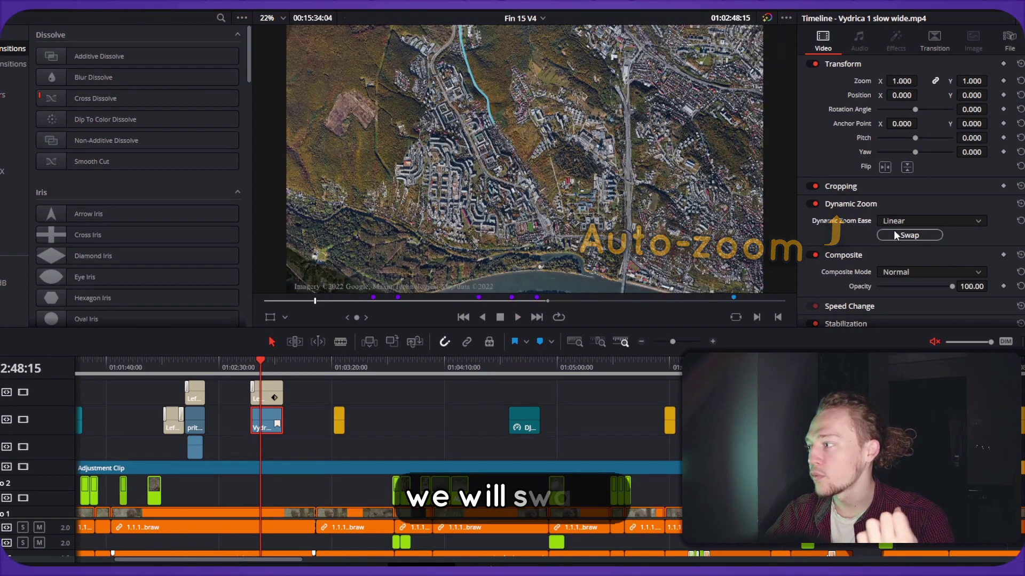
{"action": "key", "text": "space"}
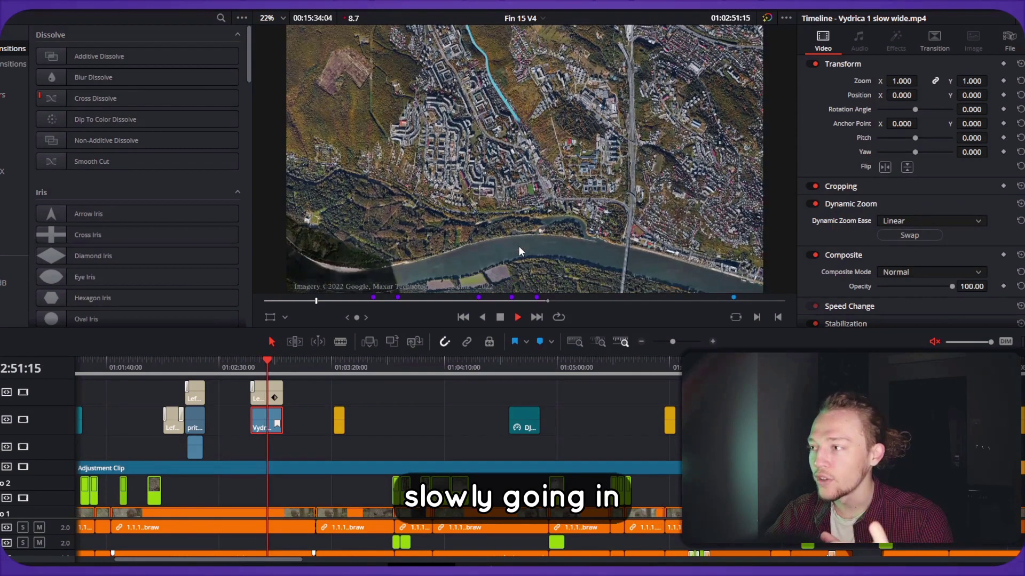
{"action": "key", "text": "space"}
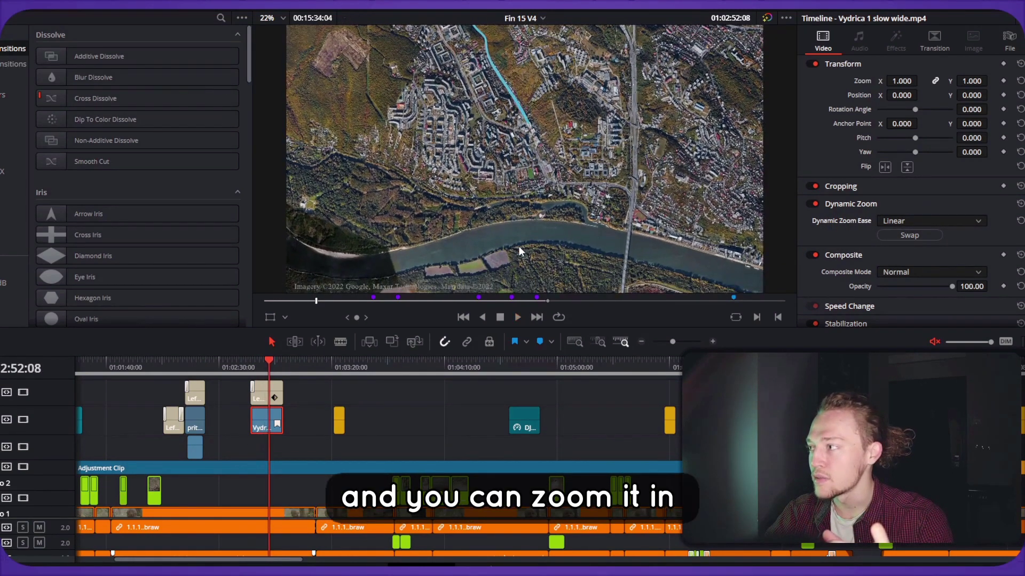
{"action": "left_click_drag", "start_coordinate": [888, 81], "coordinate": [897, 81]}
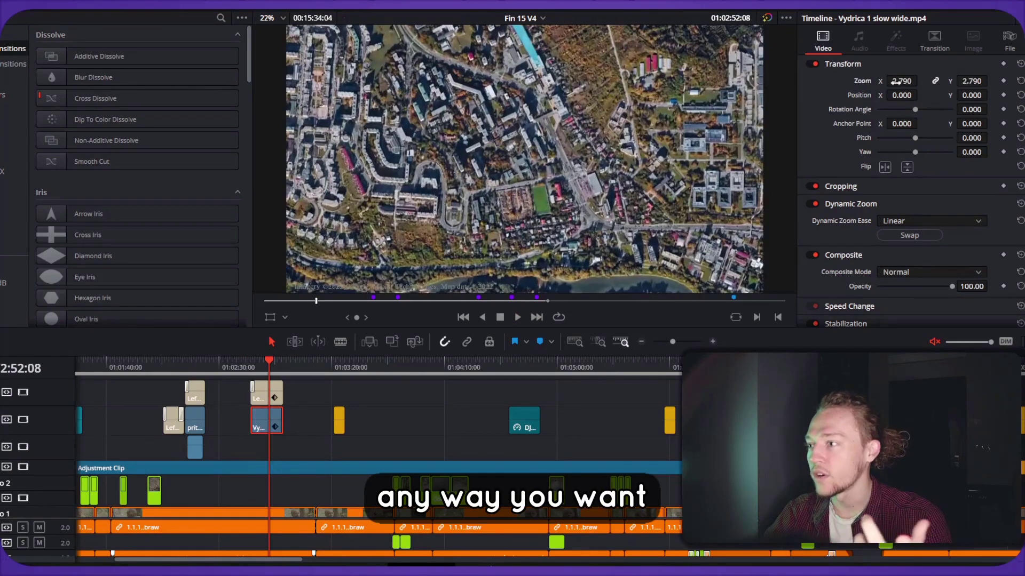